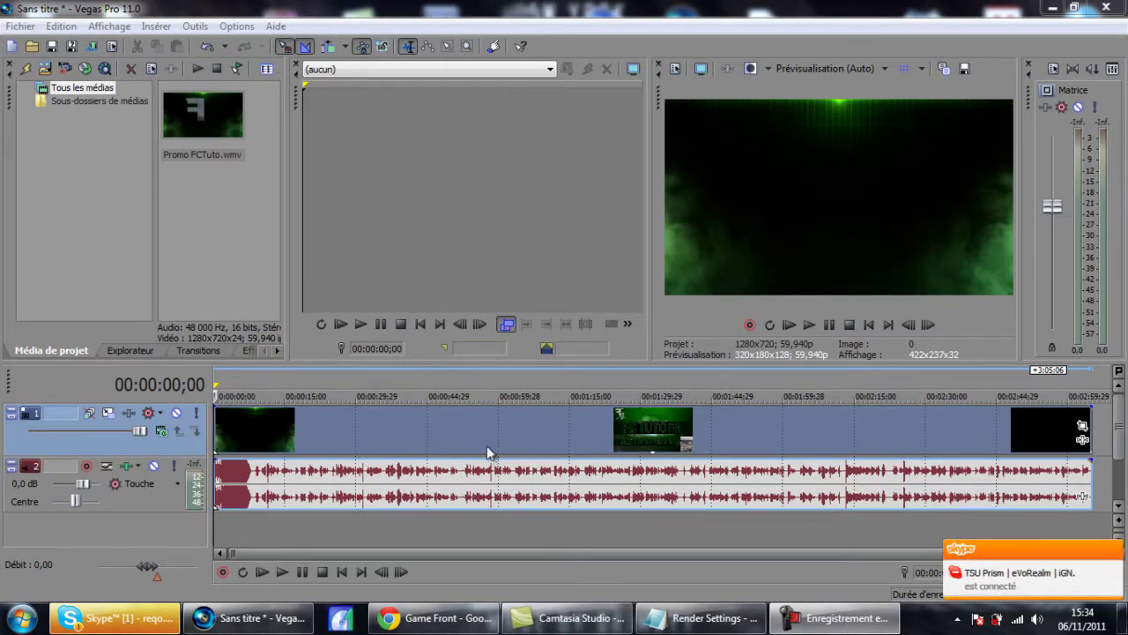
- Scrub the timeline to preview the FCTUTOFR title frames, then return to the start
click(518, 426)
click(605, 434)
click(650, 435)
click(485, 428)
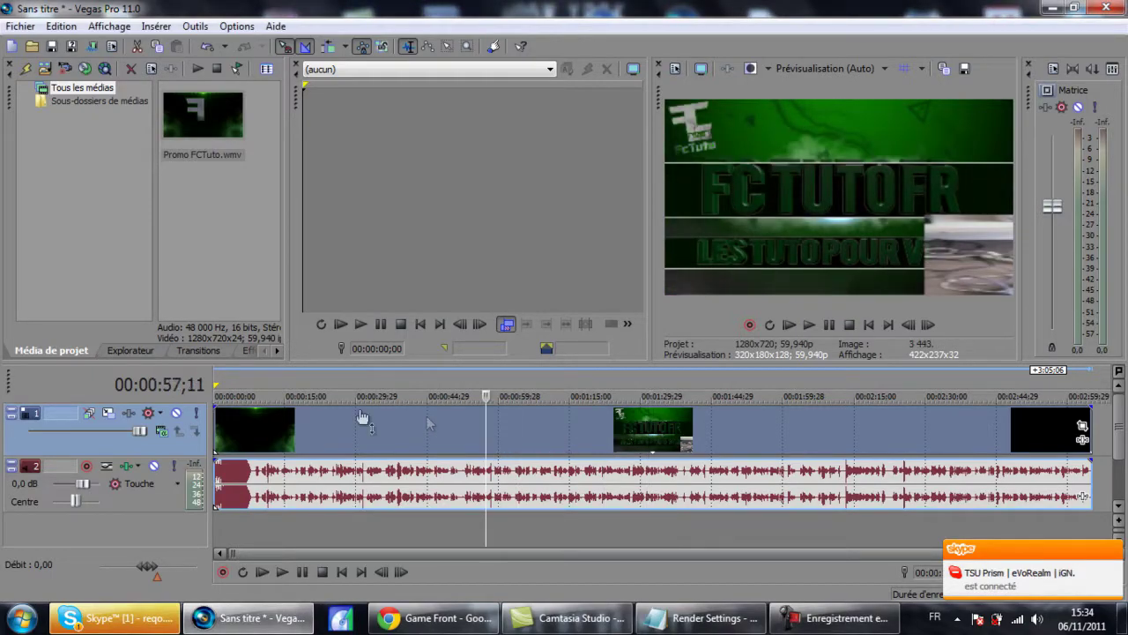
click(243, 426)
click(214, 425)
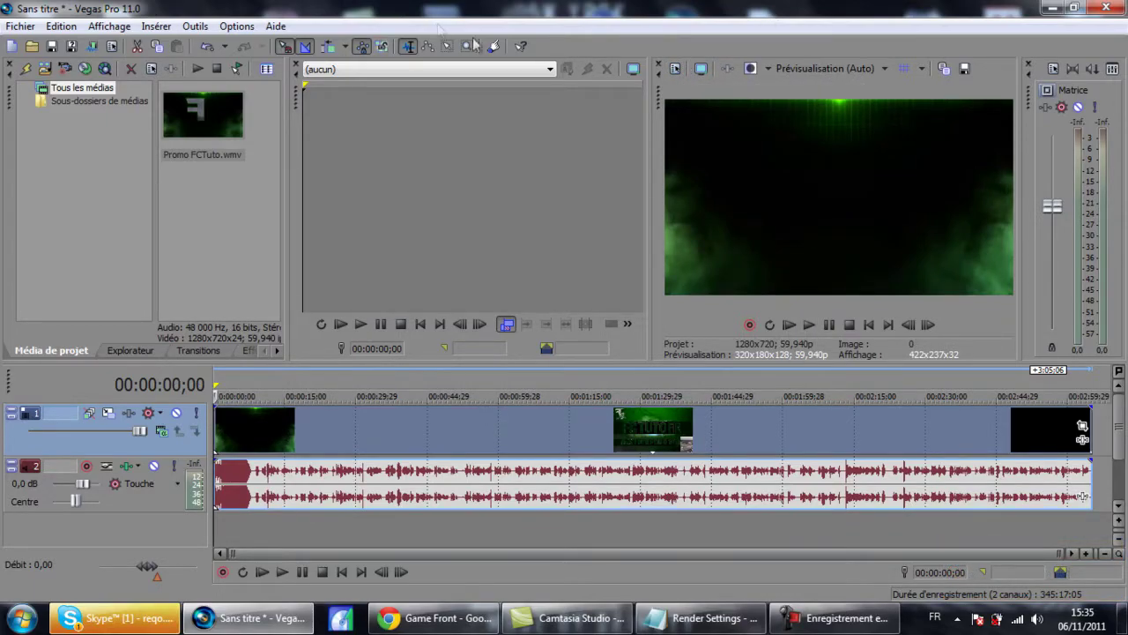
- Set the project video template to HD PVR (1280x720, 59.940 fps) and bring up the Render Settings notes
click(689, 67)
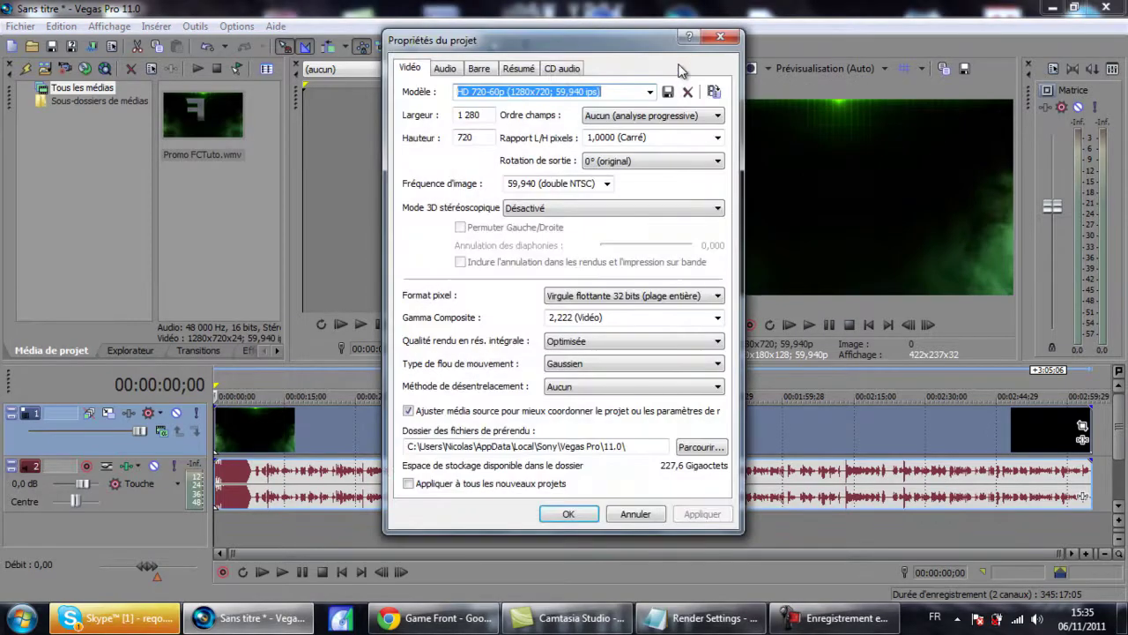
click(649, 91)
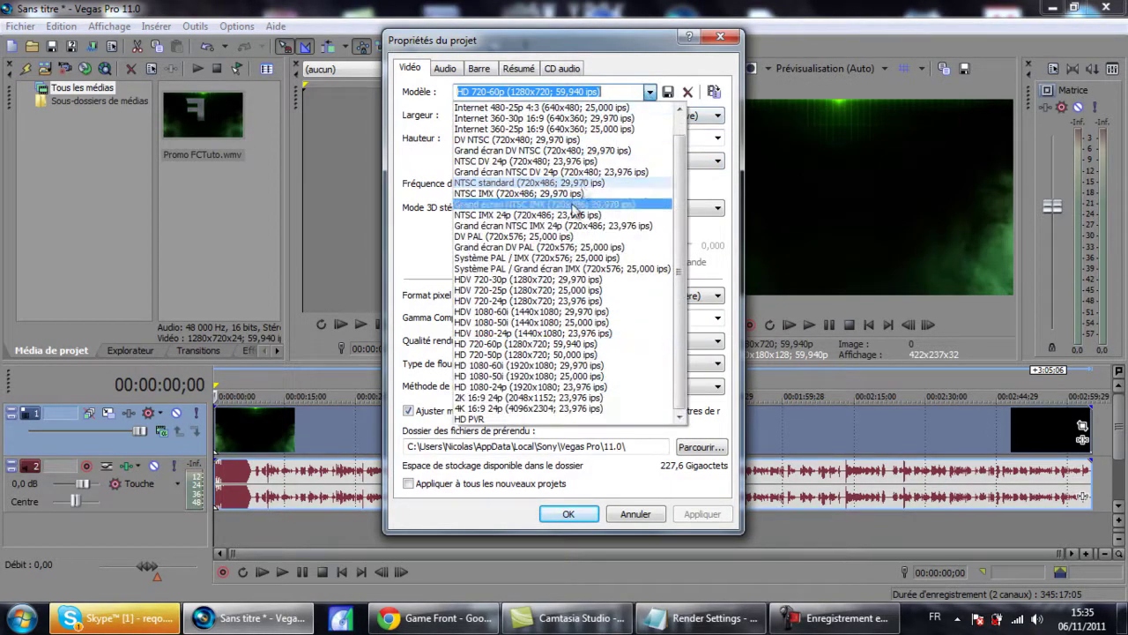
click(468, 420)
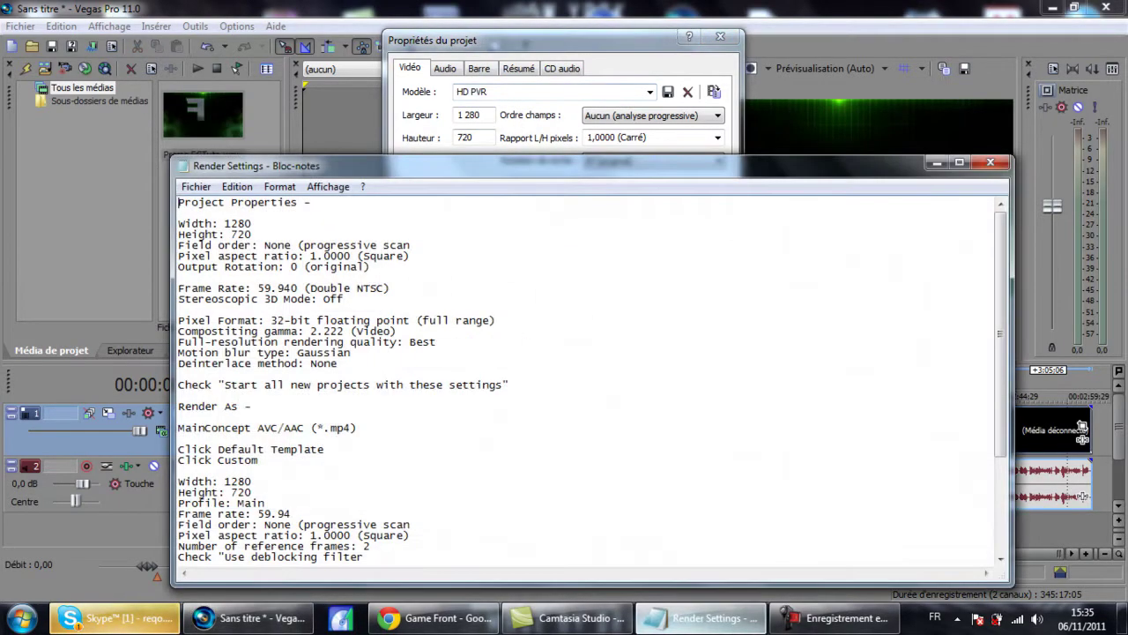
click(701, 617)
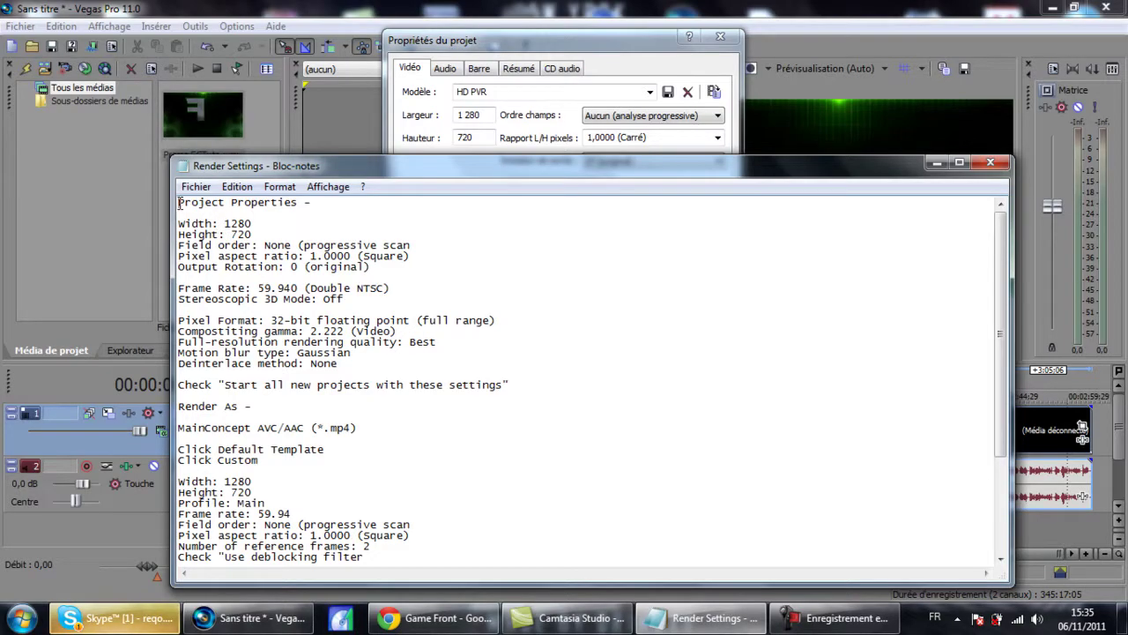
- Review the Render Settings notes from the top, then return to the Vegas project properties dialog
drag(179, 202, 426, 629)
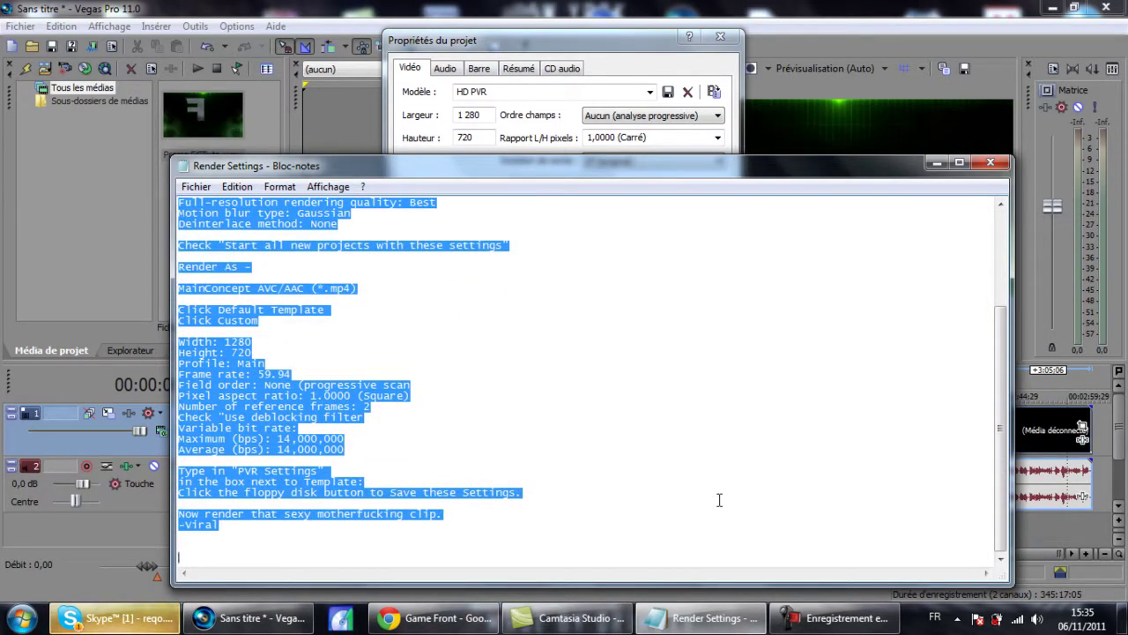
click(719, 500)
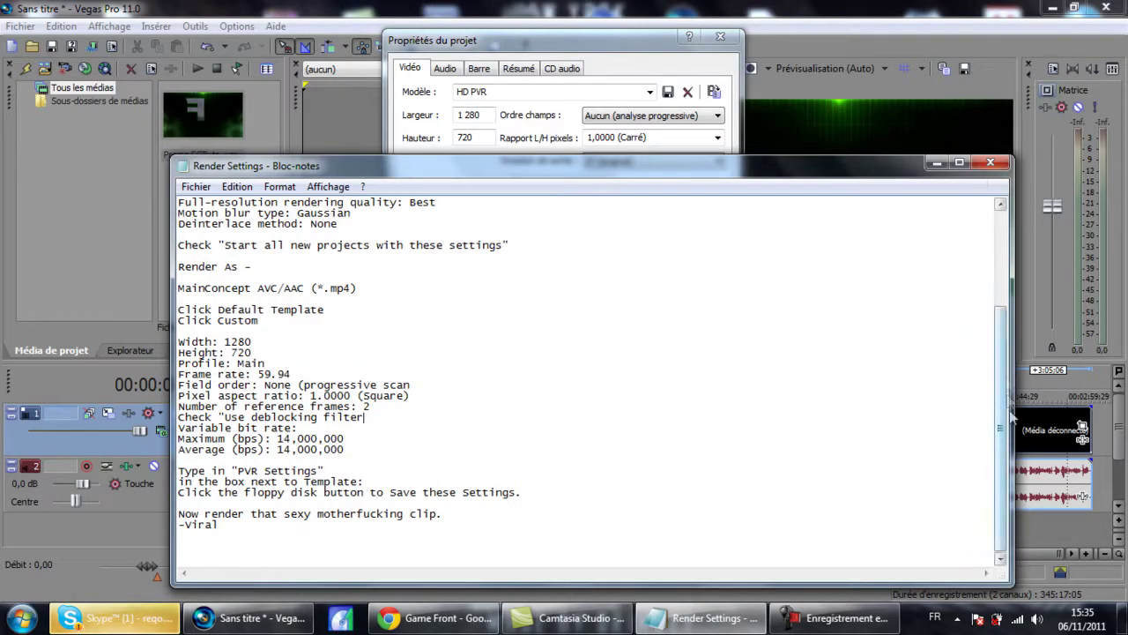
scroll(993, 276, up, 5)
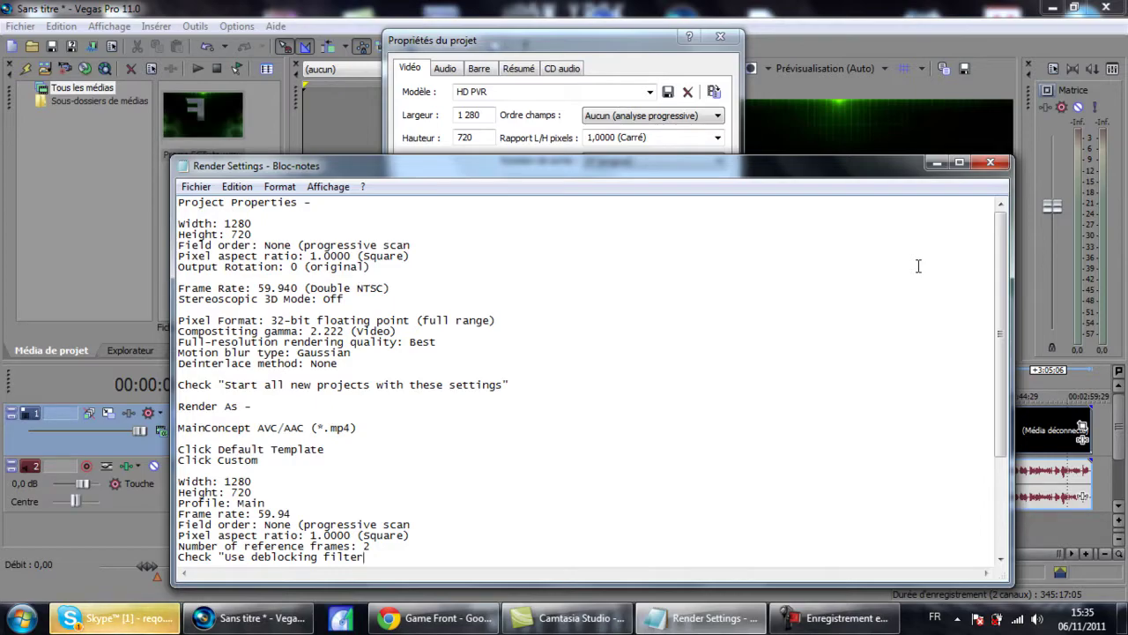
click(256, 618)
click(700, 618)
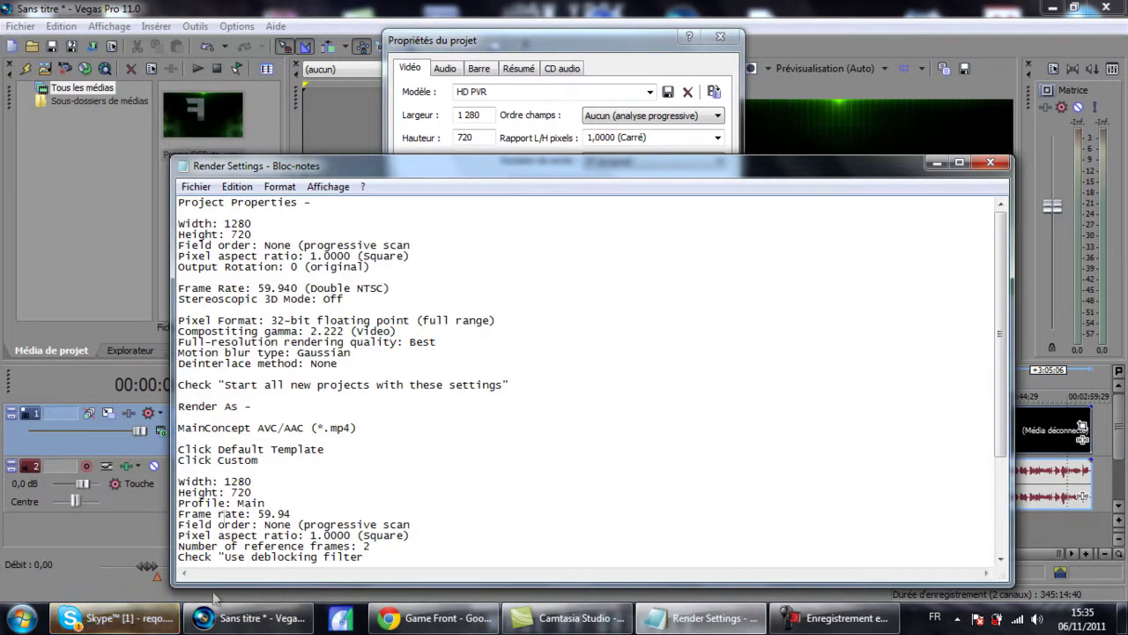
click(256, 617)
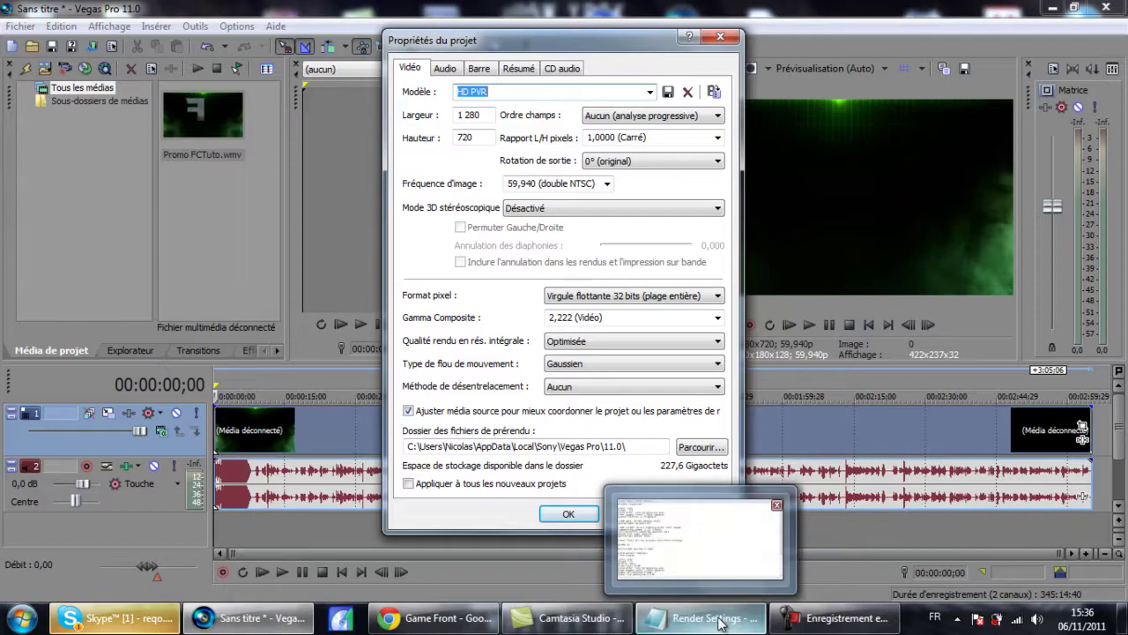
- Compare the HD PVR project properties against the notes, ending with the Render Settings notes in front
mouse_move(812, 617)
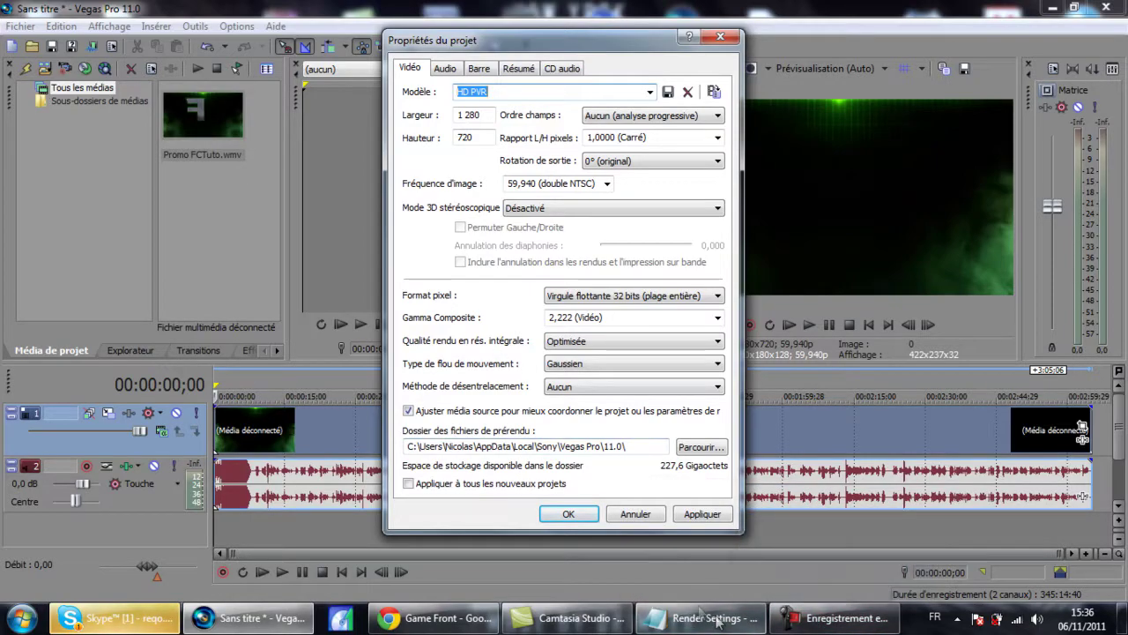
click(705, 617)
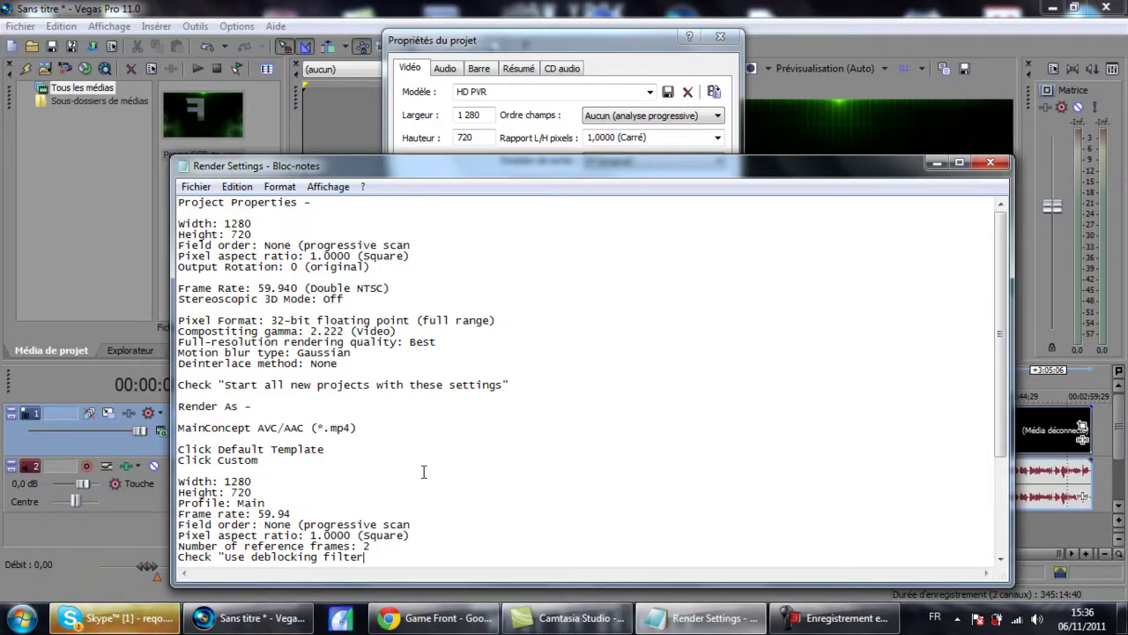
click(251, 618)
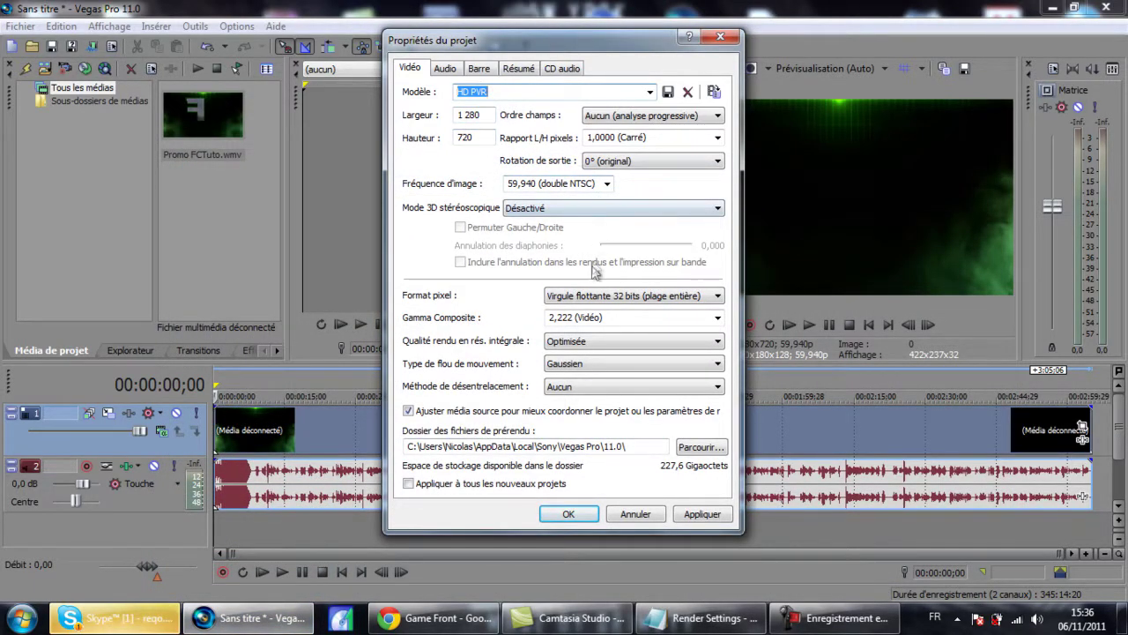
click(705, 618)
click(256, 512)
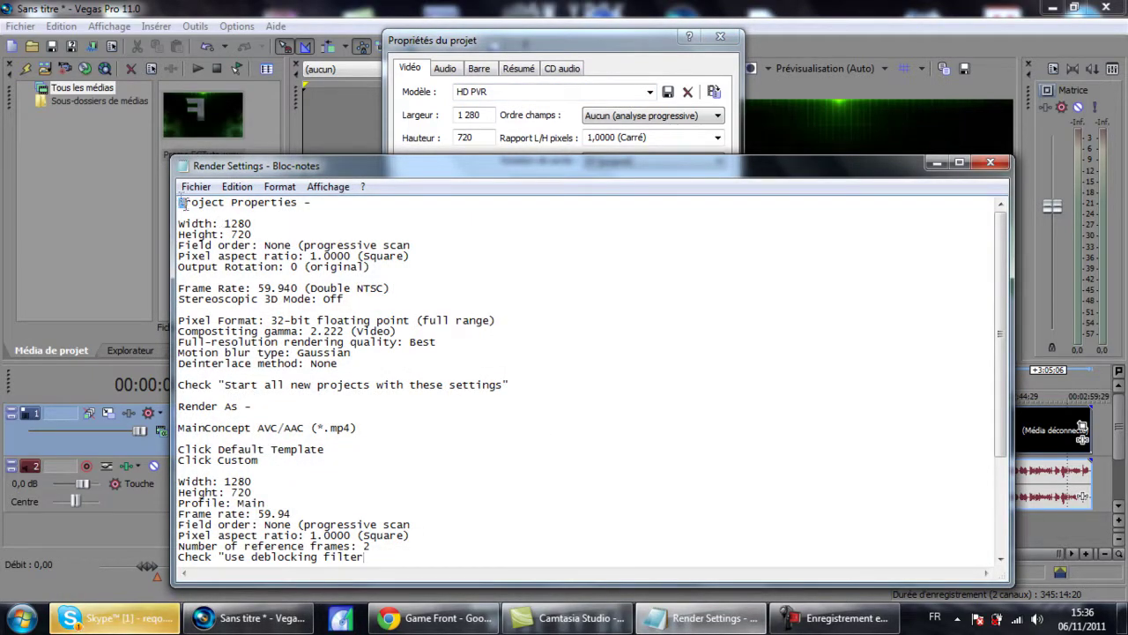
- Select the notes' Project Properties section, move Notepad higher and left, and return to the properties dialog
drag(182, 204, 380, 398)
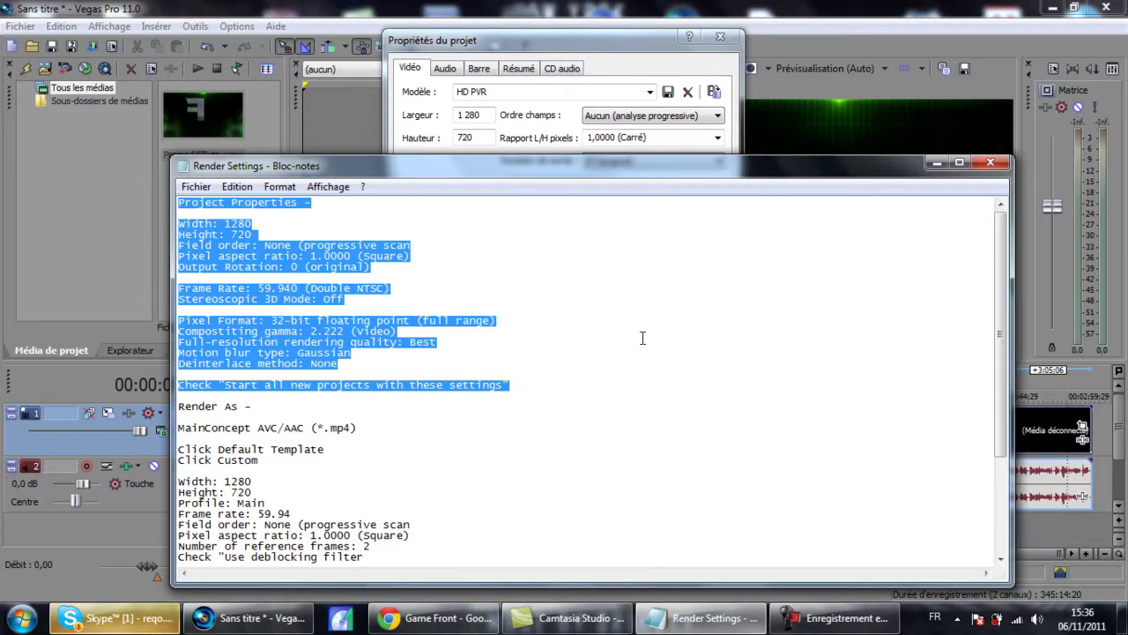
mouse_move(516, 169)
mouse_down()
mouse_move(514, 211)
mouse_move(555, 207)
mouse_move(561, 421)
mouse_up()
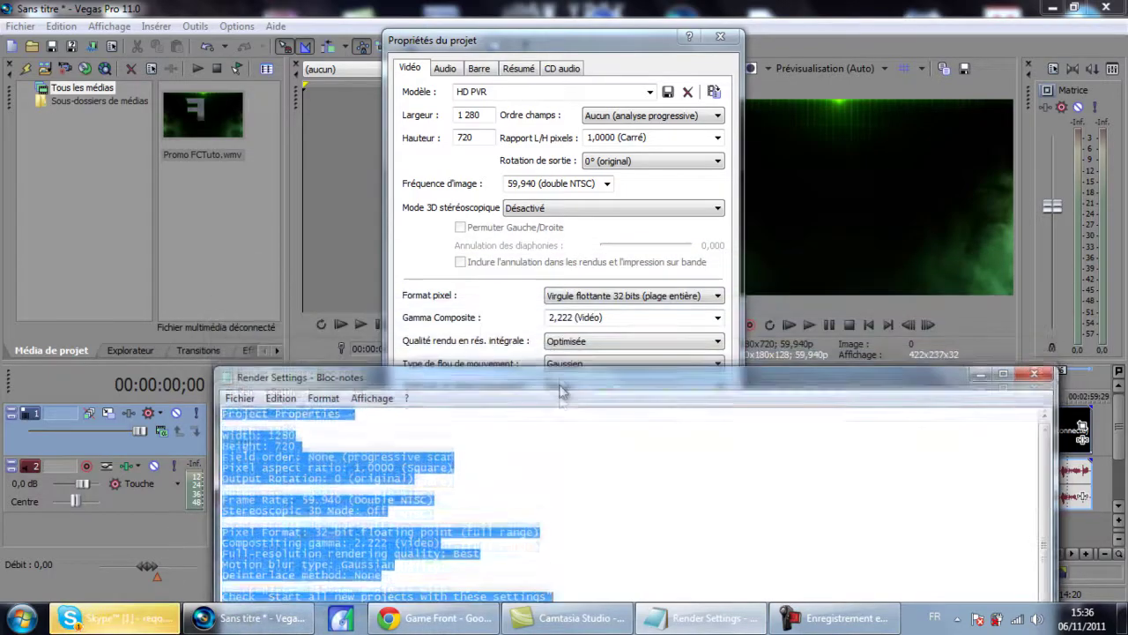
mouse_move(561, 421)
mouse_down()
mouse_move(546, 193)
mouse_move(550, 402)
mouse_move(555, 320)
mouse_move(543, 418)
mouse_up()
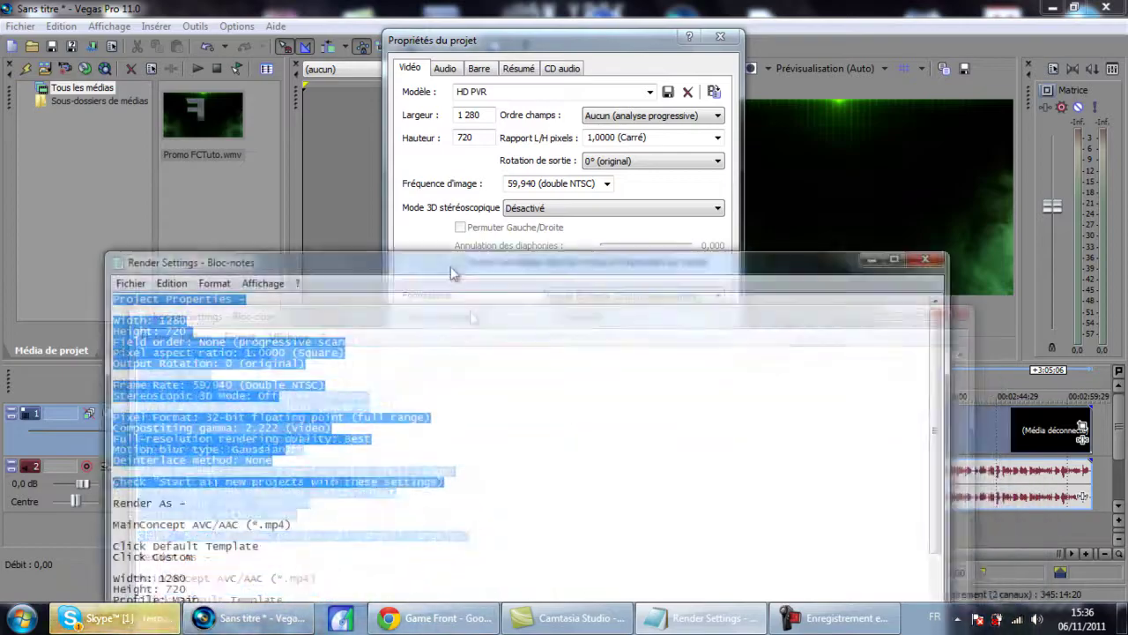
drag(543, 423, 403, 171)
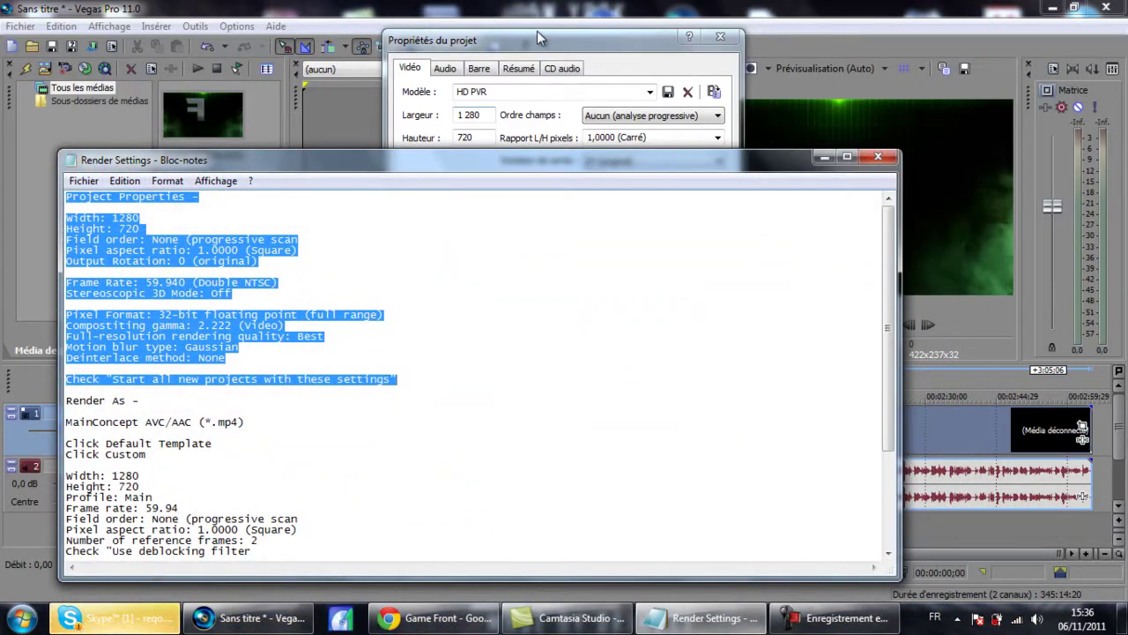
click(537, 37)
click(585, 89)
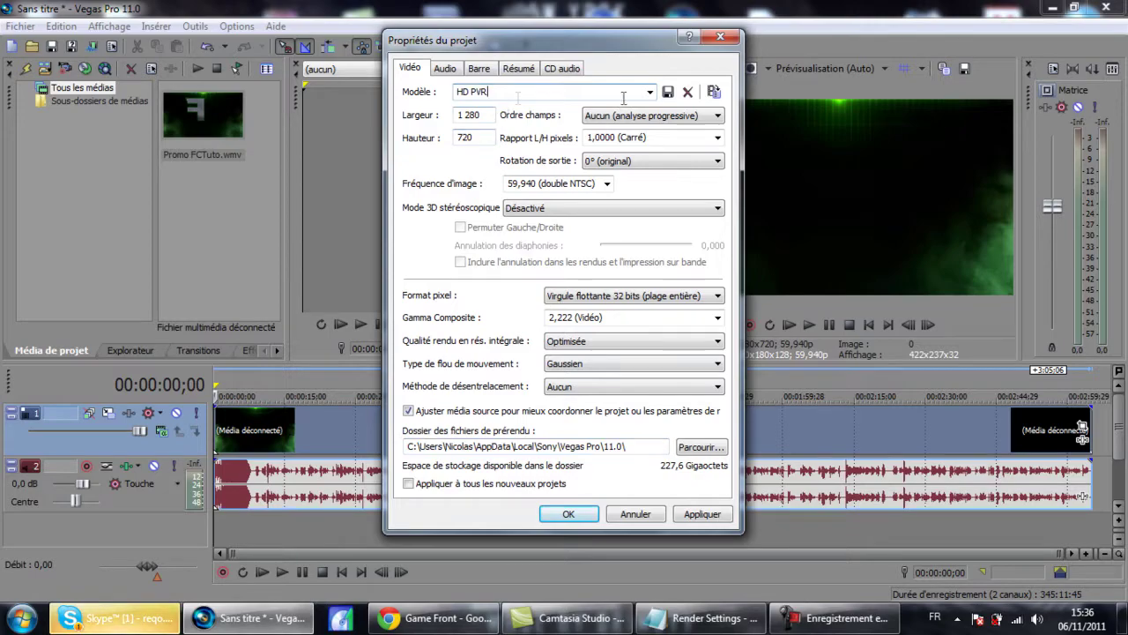
- Overwrite the HD PVR template with the current settings, then apply HD 720-60p (1280x720, 59.94p)
click(668, 92)
click(610, 266)
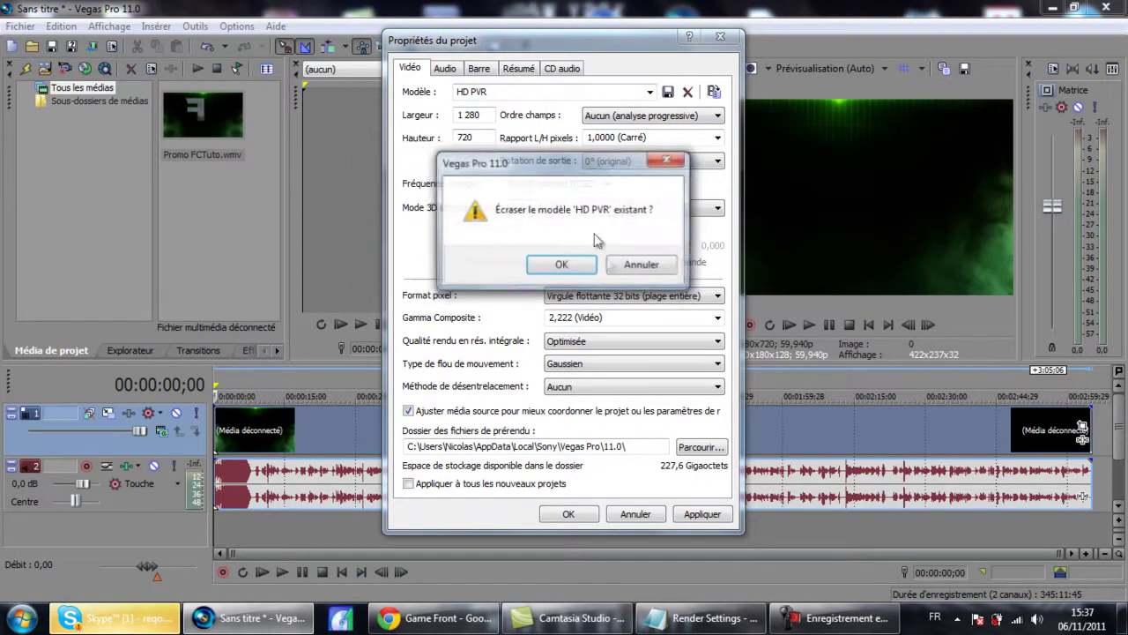
click(562, 264)
click(649, 93)
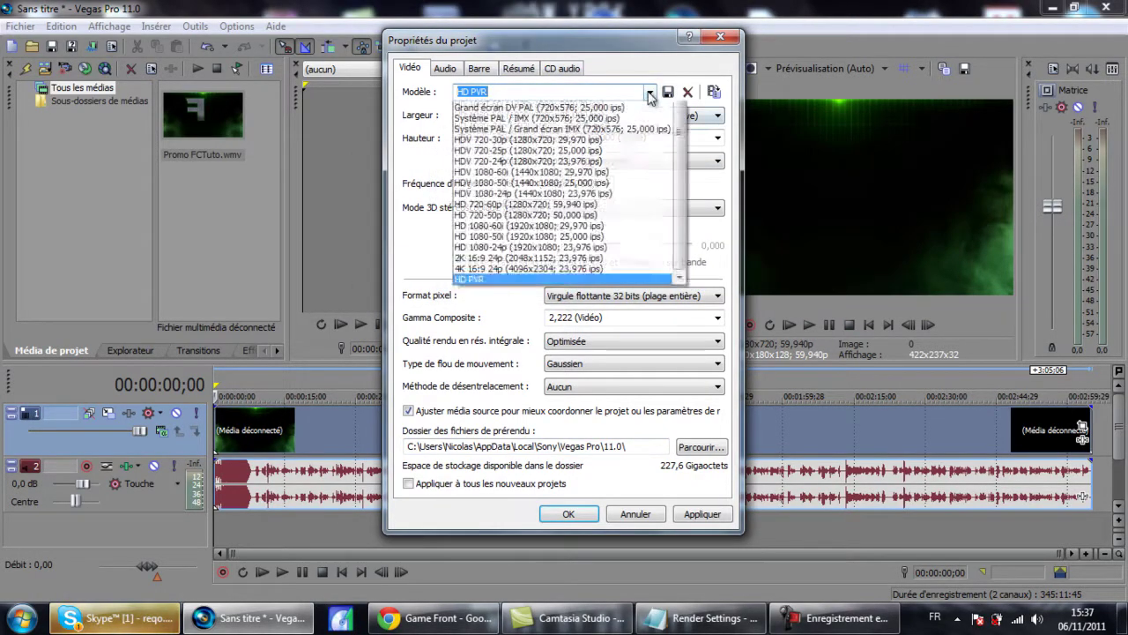
click(564, 421)
click(584, 515)
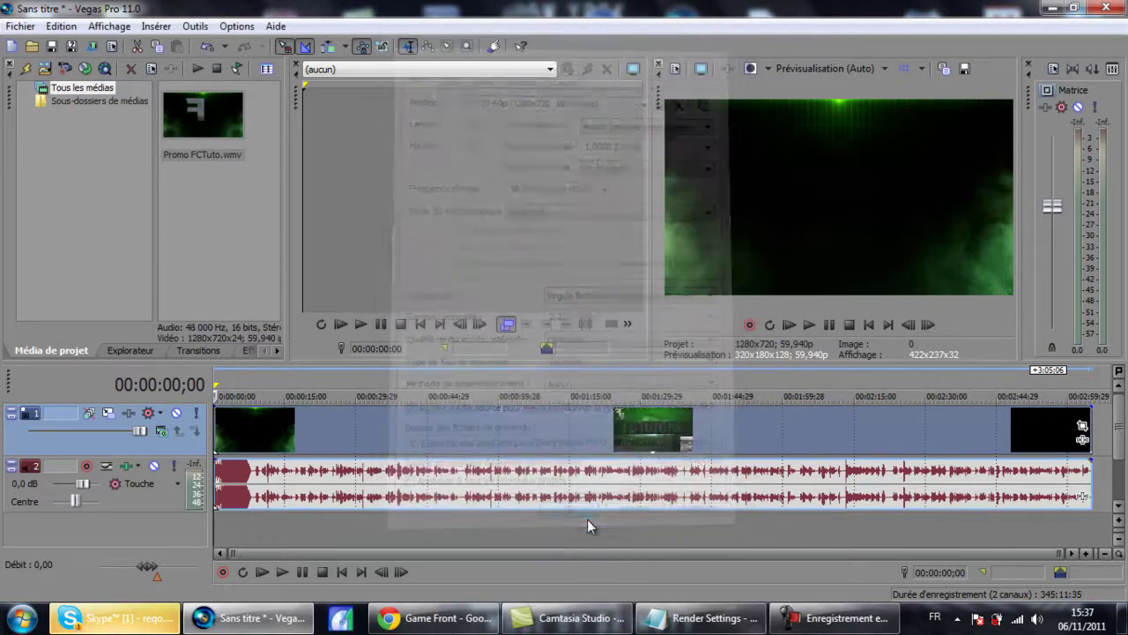
- Scrub the timeline past the FCTUTO title frame, leaving the playhead at 00:01:58;09
click(474, 432)
click(668, 427)
click(992, 428)
click(775, 428)
click(19, 25)
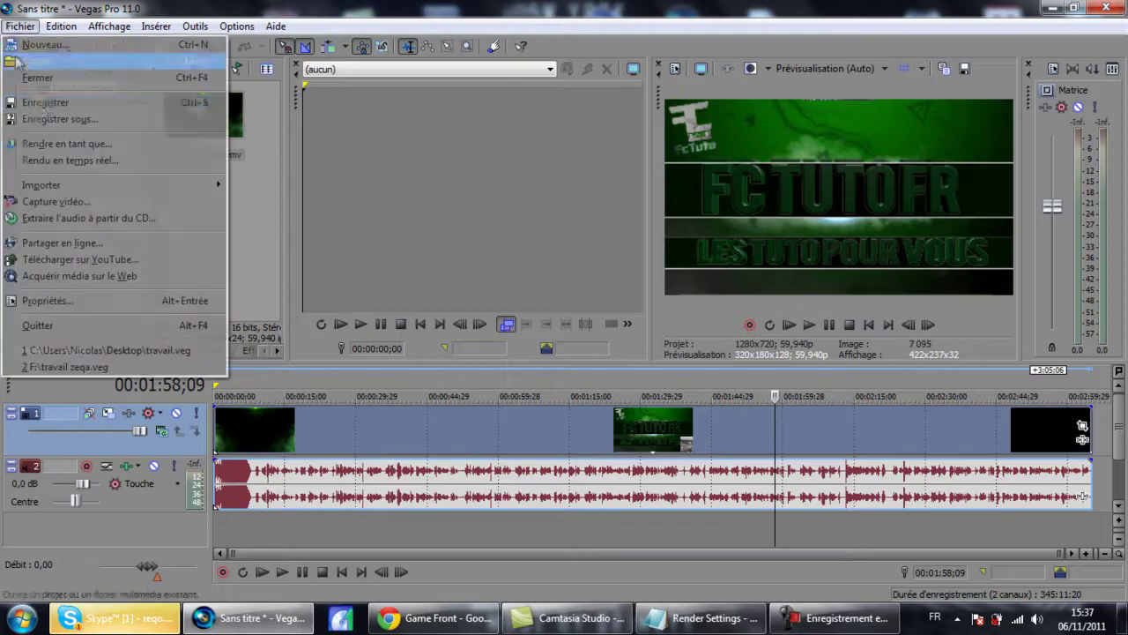
- Select the HD PVR template under MainConcept AVC/AAC (*.mp4) and open its custom settings
click(66, 146)
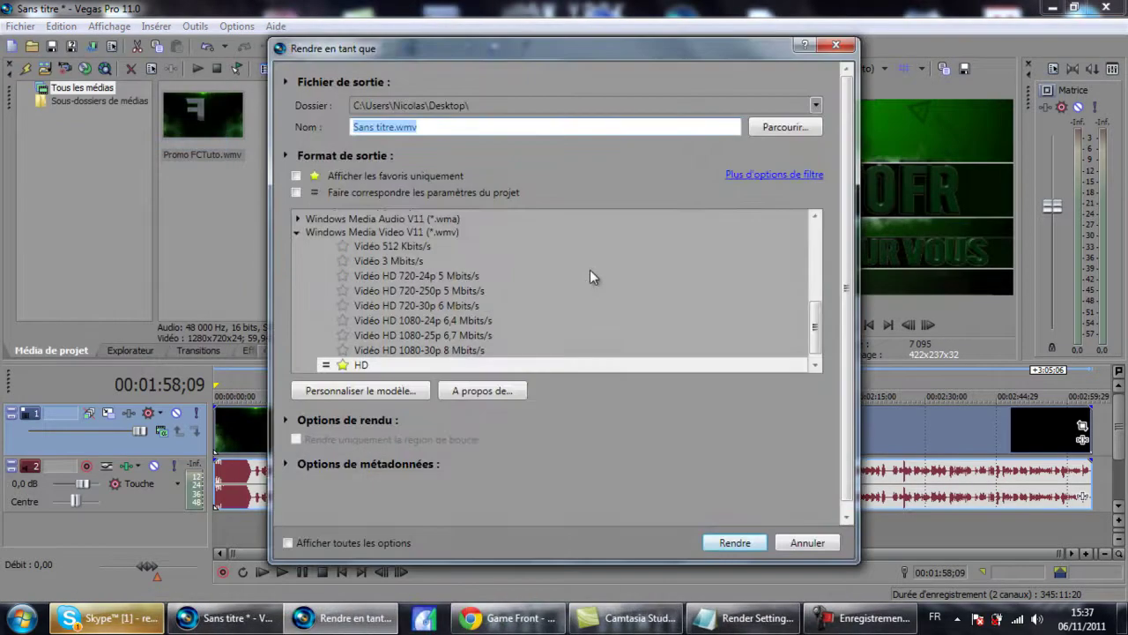
drag(821, 324, 818, 236)
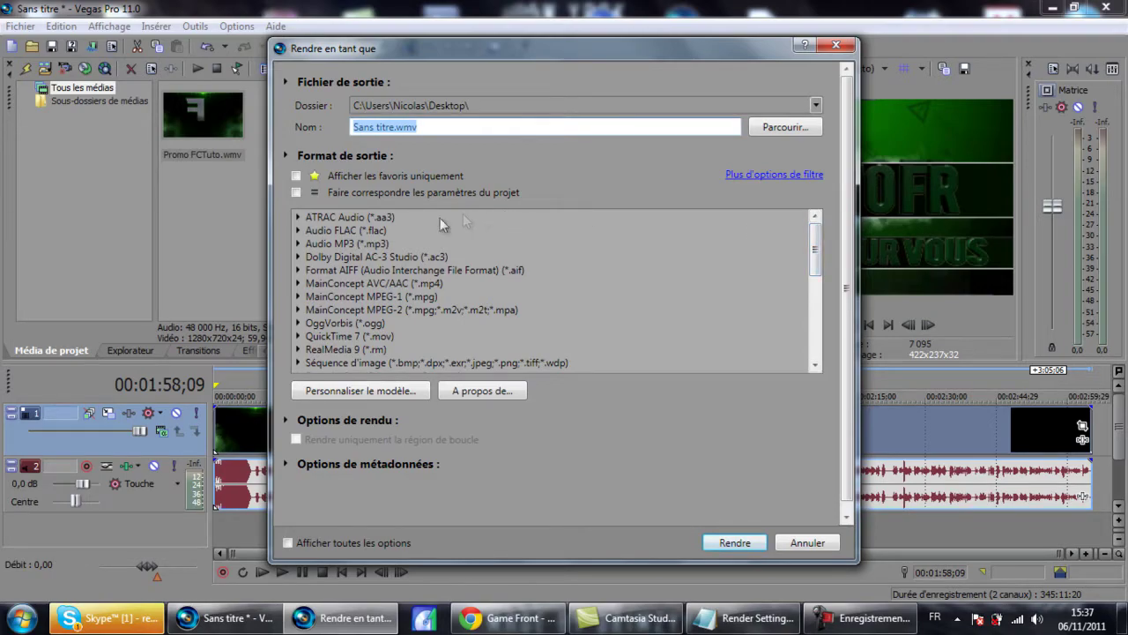
double_click(372, 283)
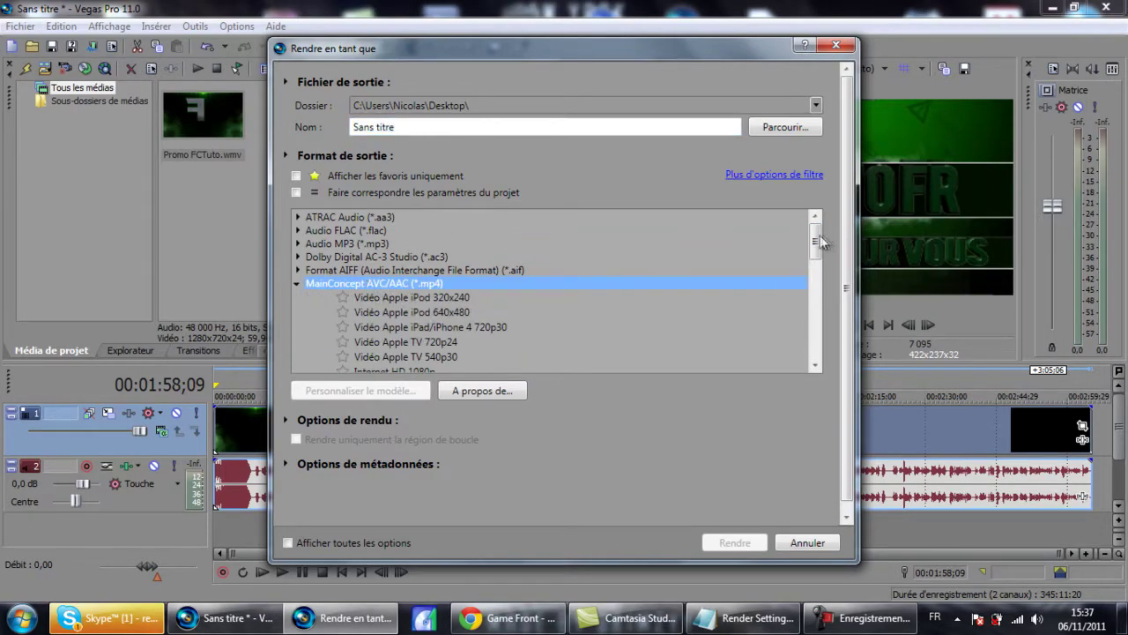
drag(823, 243, 819, 280)
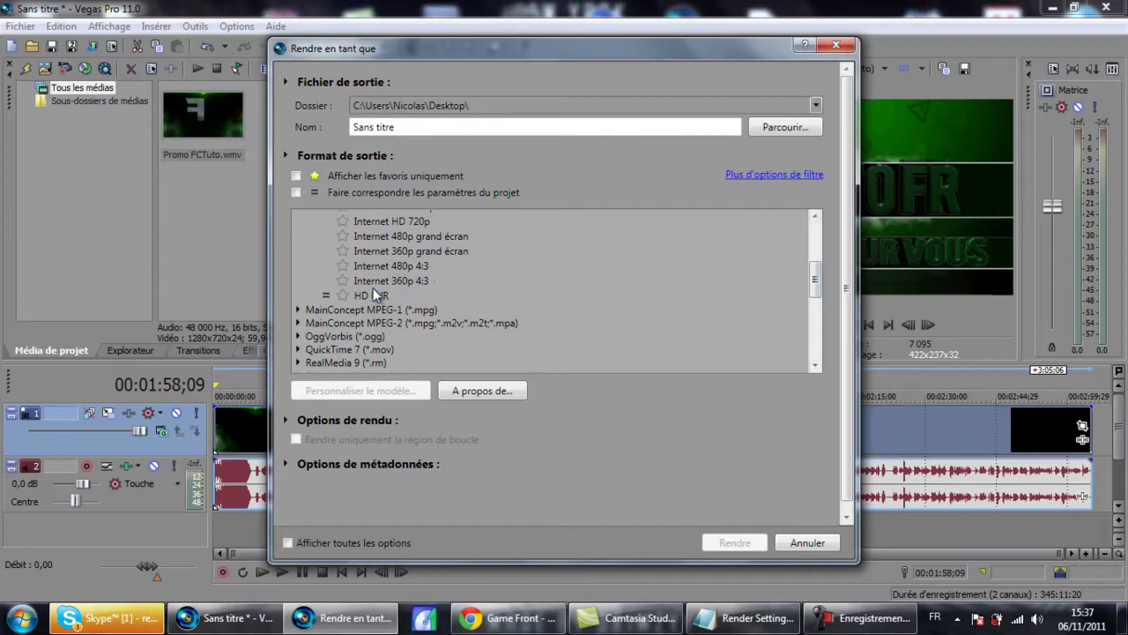
click(373, 291)
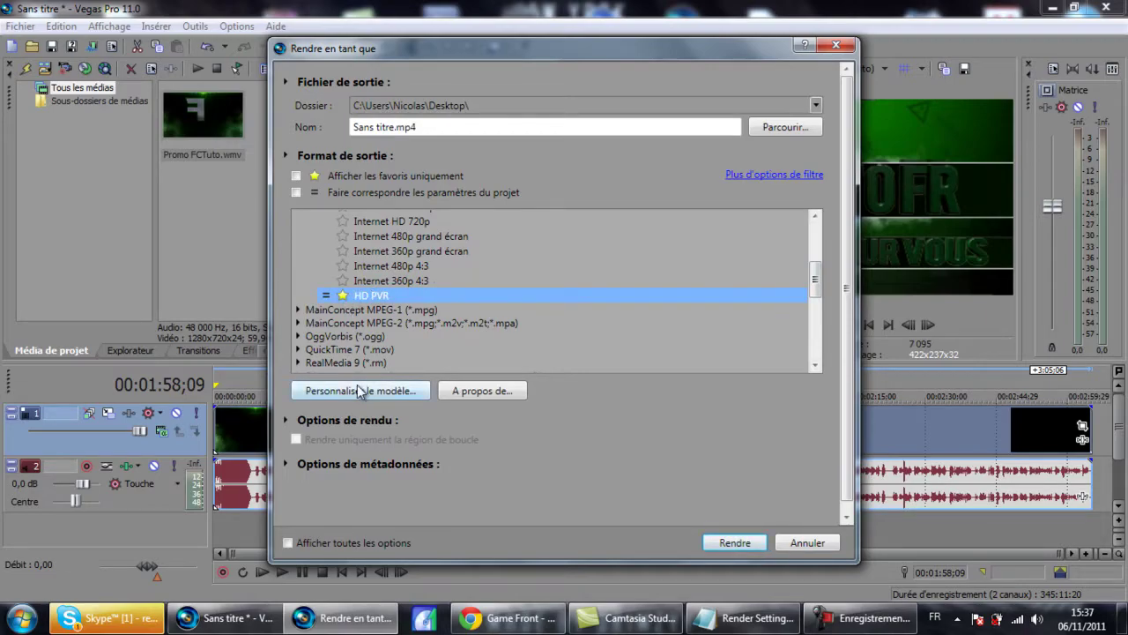
click(359, 390)
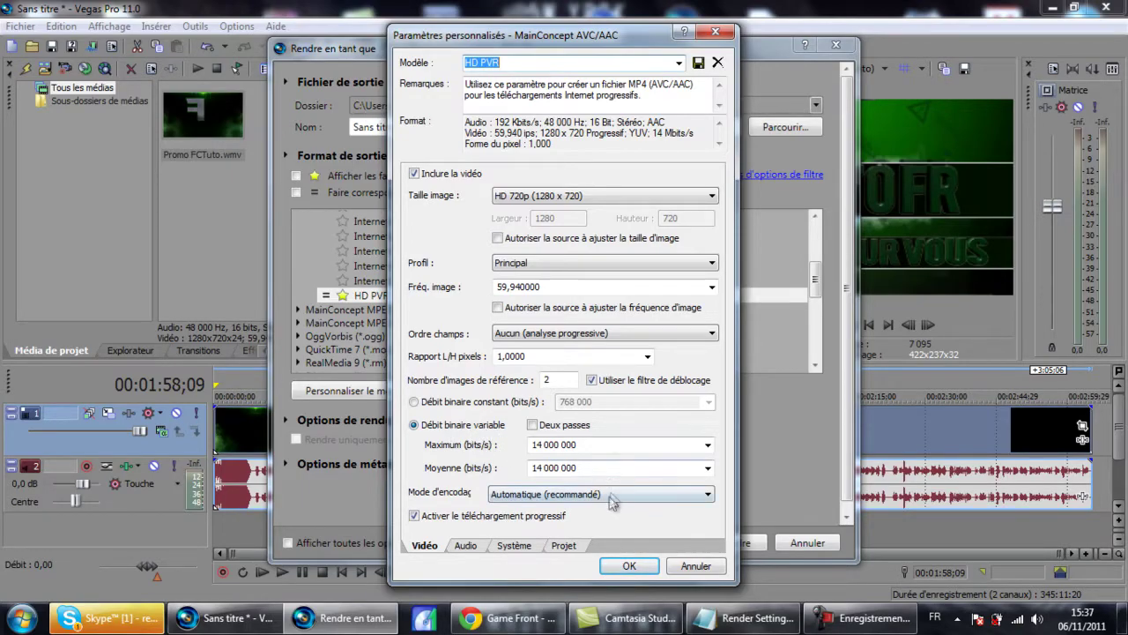
click(749, 618)
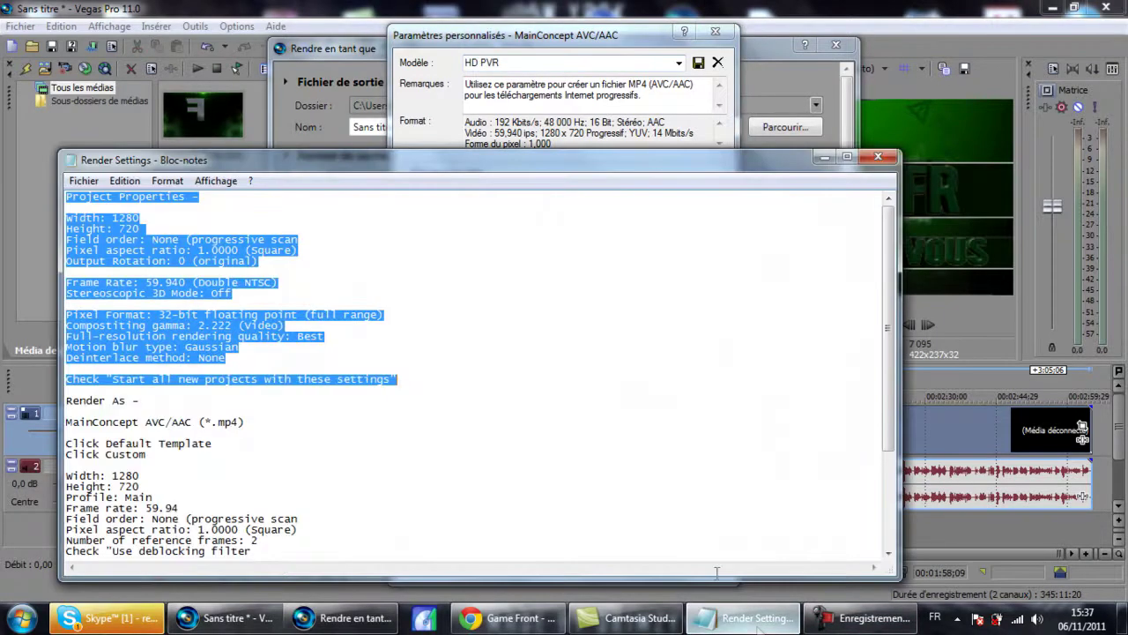
- Check the HD PVR custom settings against the notes, keeping progressive download enabled
click(496, 324)
scroll(493, 325, down, 2)
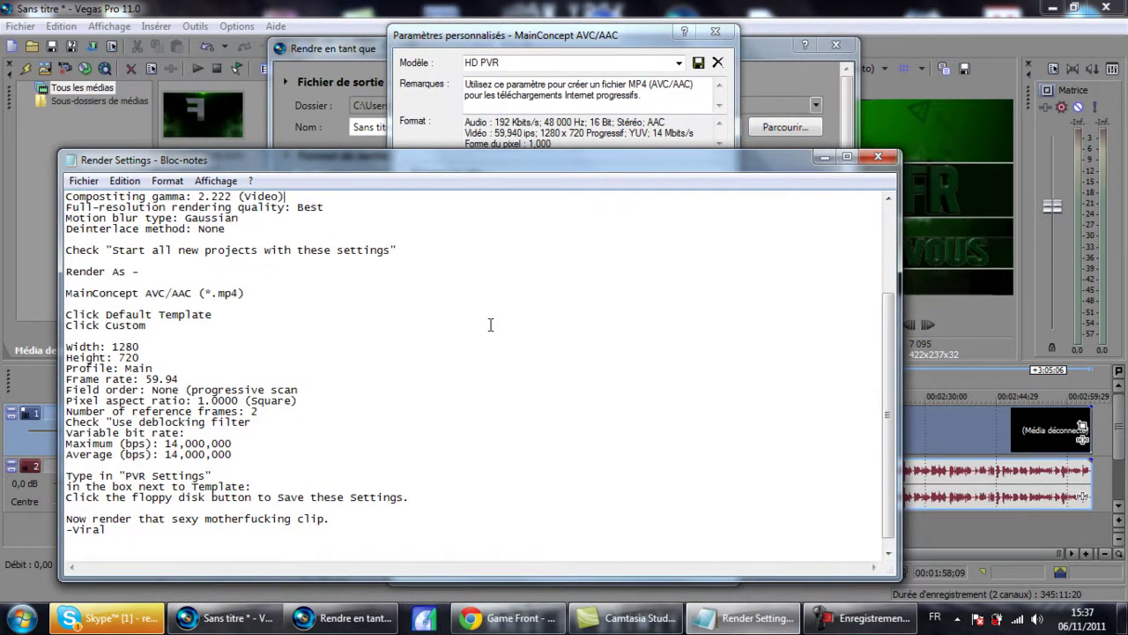
click(348, 617)
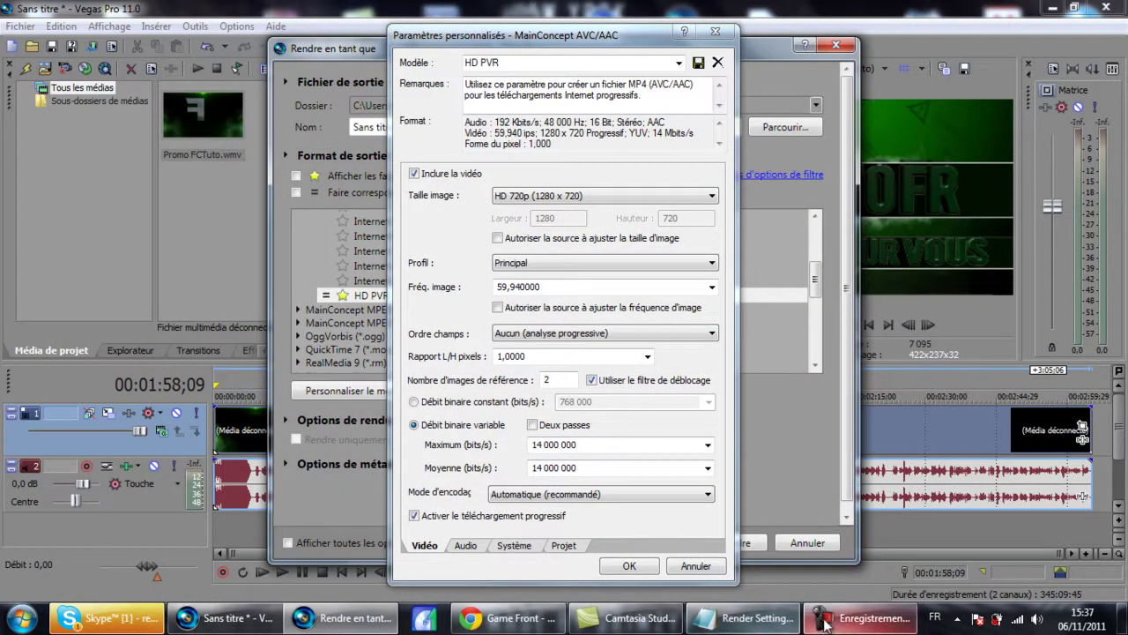
click(759, 624)
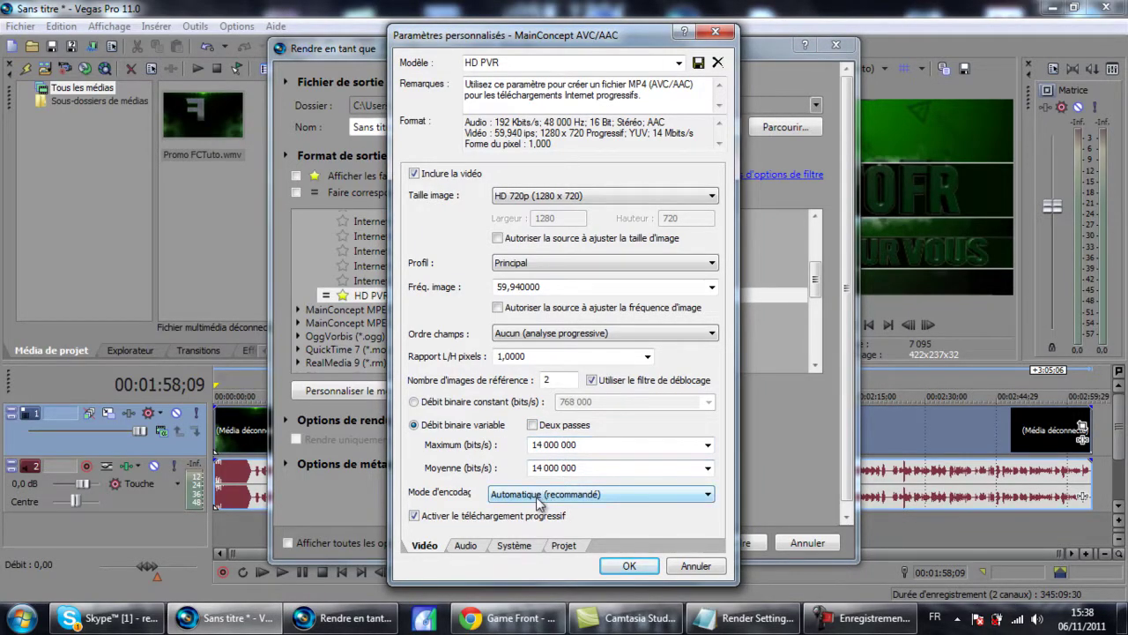
click(414, 515)
click(414, 515)
- Browse the template's Audio, Video, Project render quality and System GPU settings
click(465, 546)
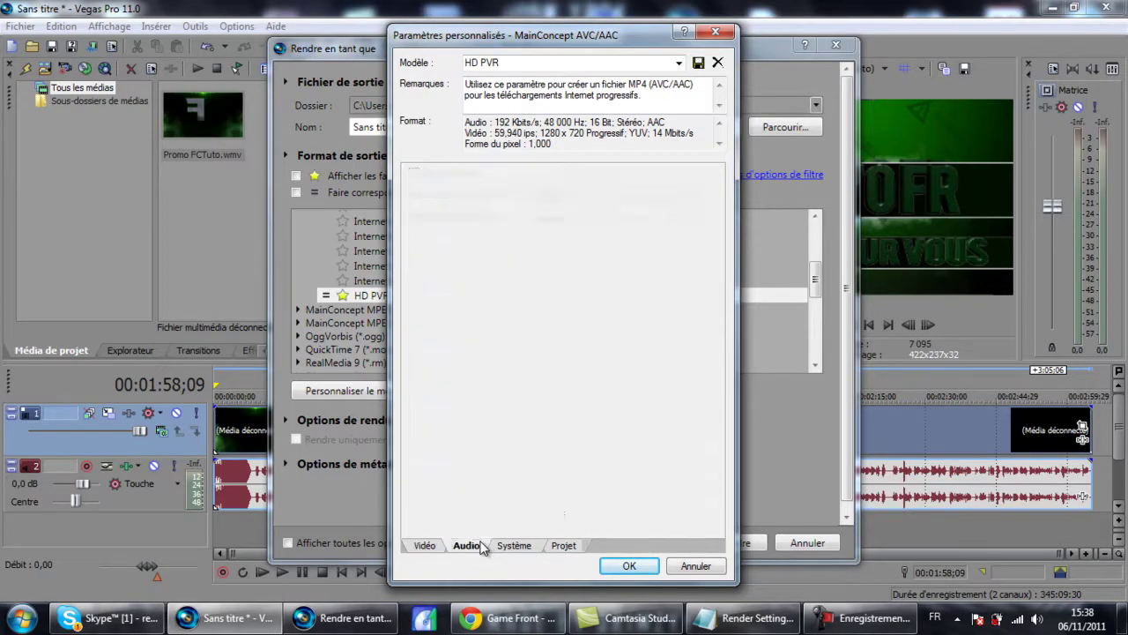
click(429, 545)
click(564, 546)
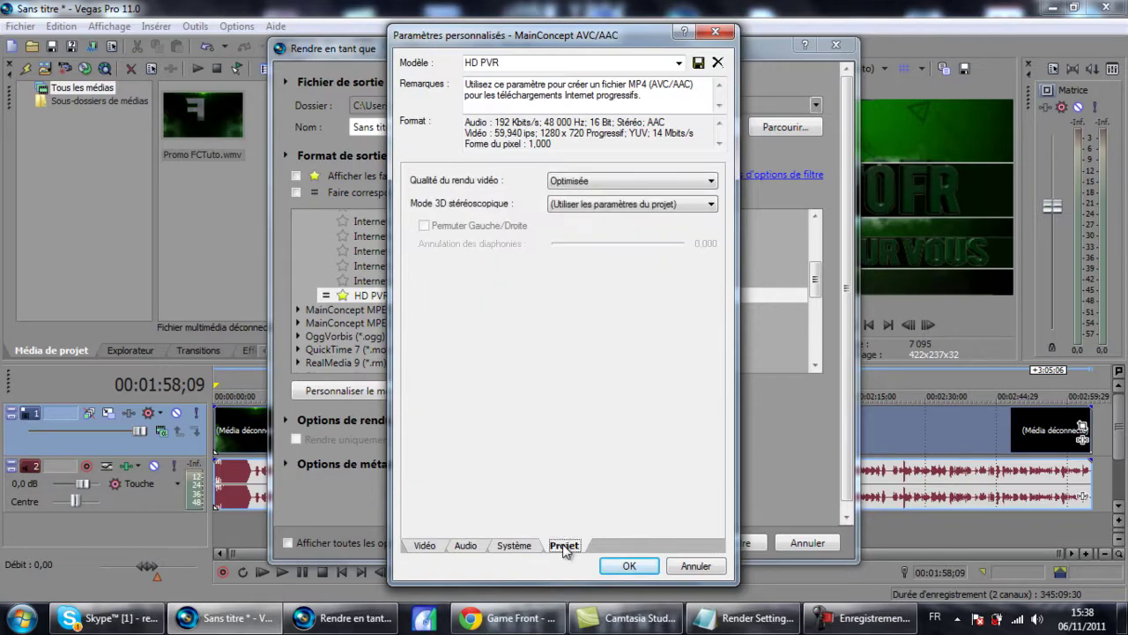
click(571, 184)
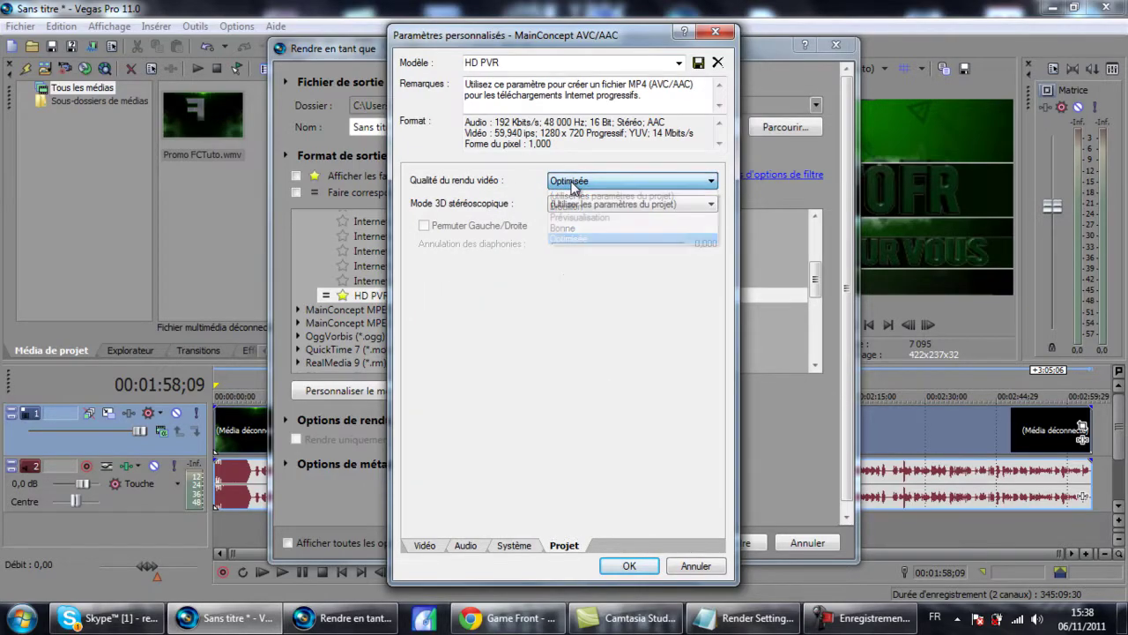
click(514, 546)
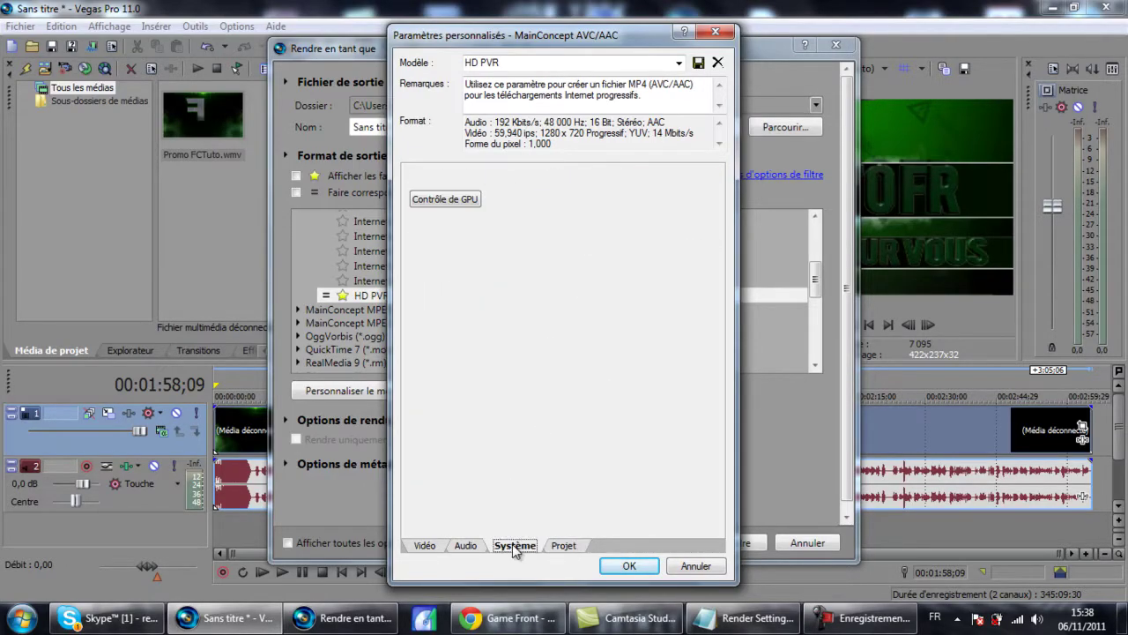
click(467, 548)
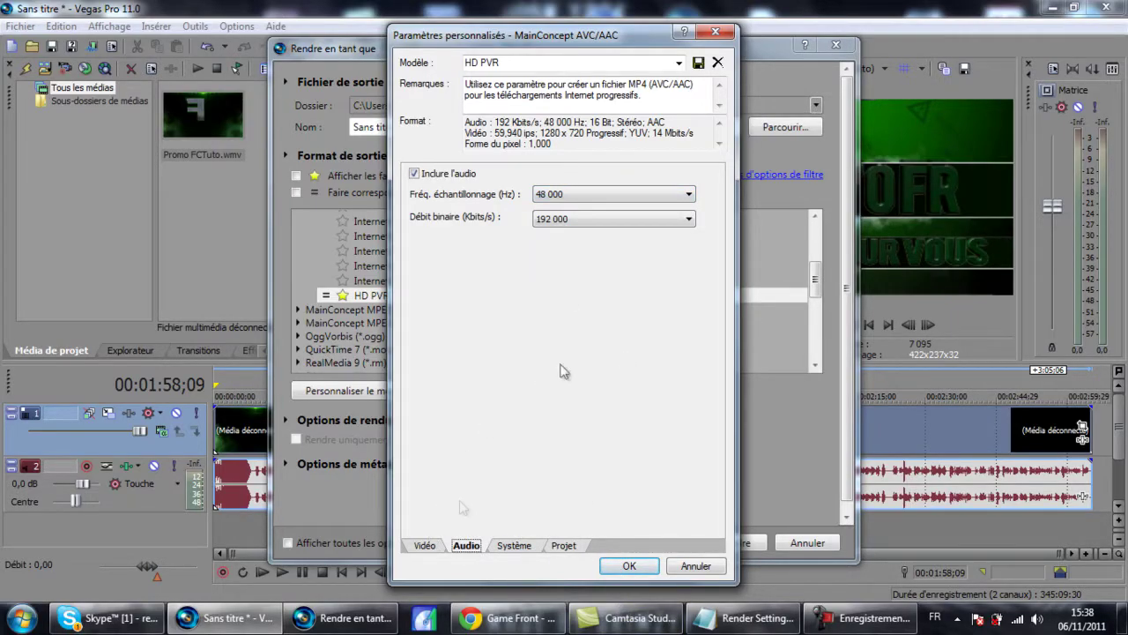
- Accept the HD PVR custom settings and close the render window without rendering
double_click(505, 62)
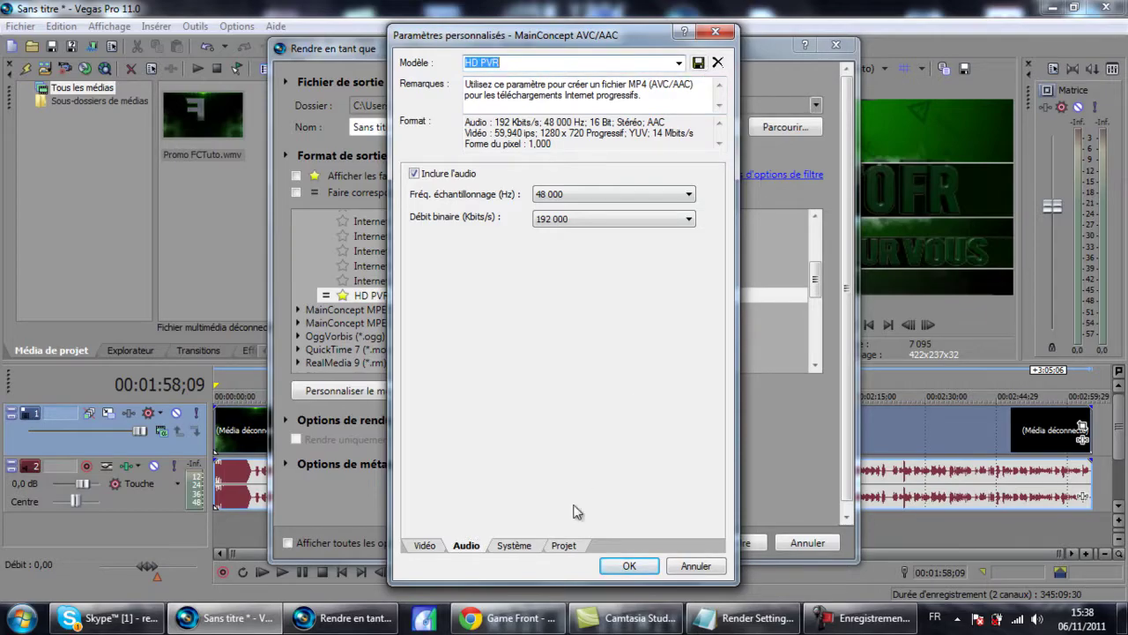
click(628, 566)
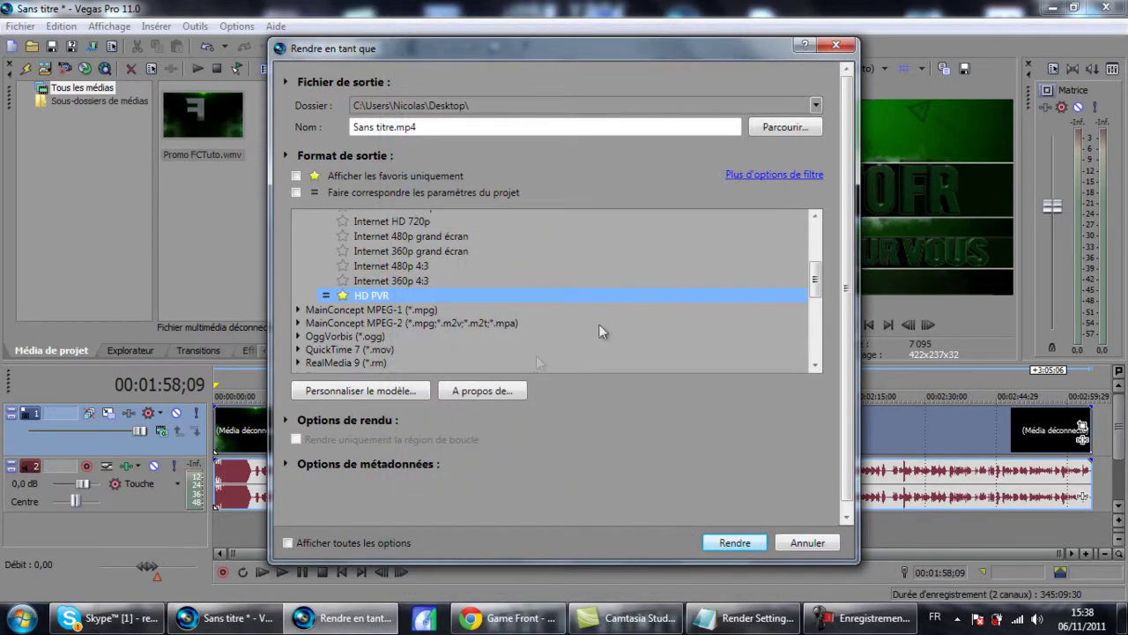
click(836, 47)
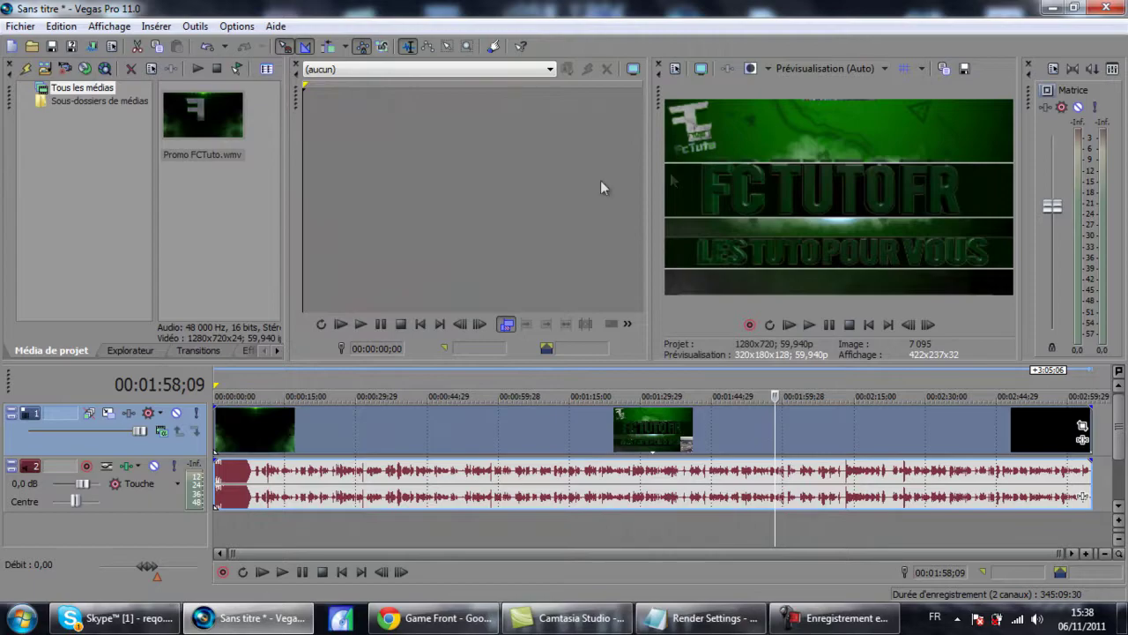
- Return the playhead to the project start and show the Render Settings notes from the top
click(218, 428)
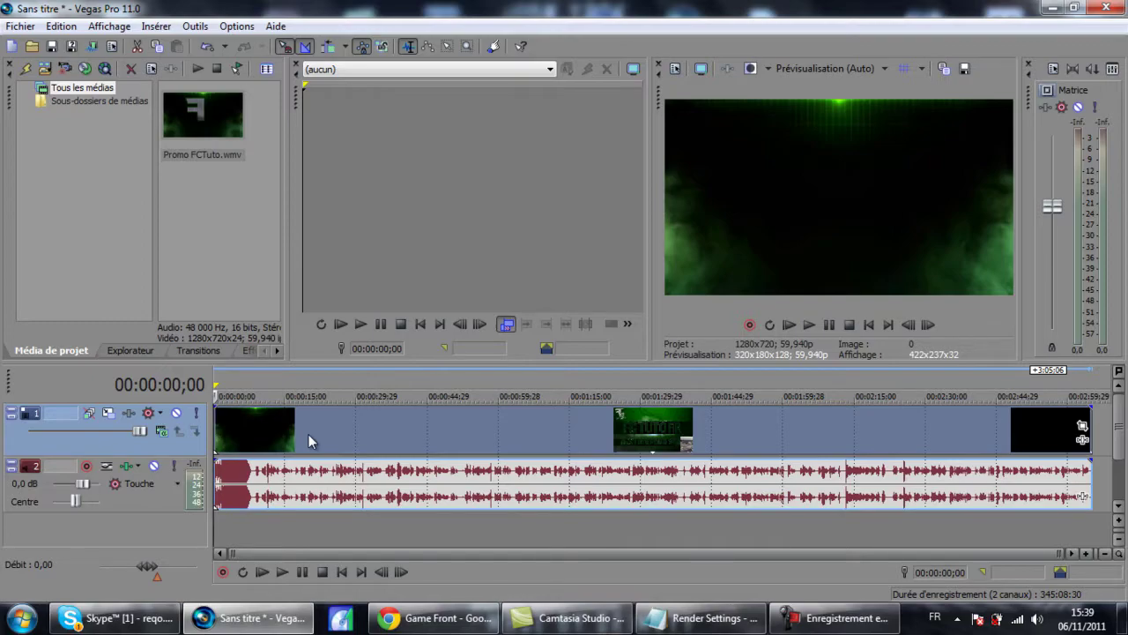
click(701, 618)
scroll(287, 311, up, 1)
scroll(287, 310, down, 1)
scroll(288, 310, up, 4)
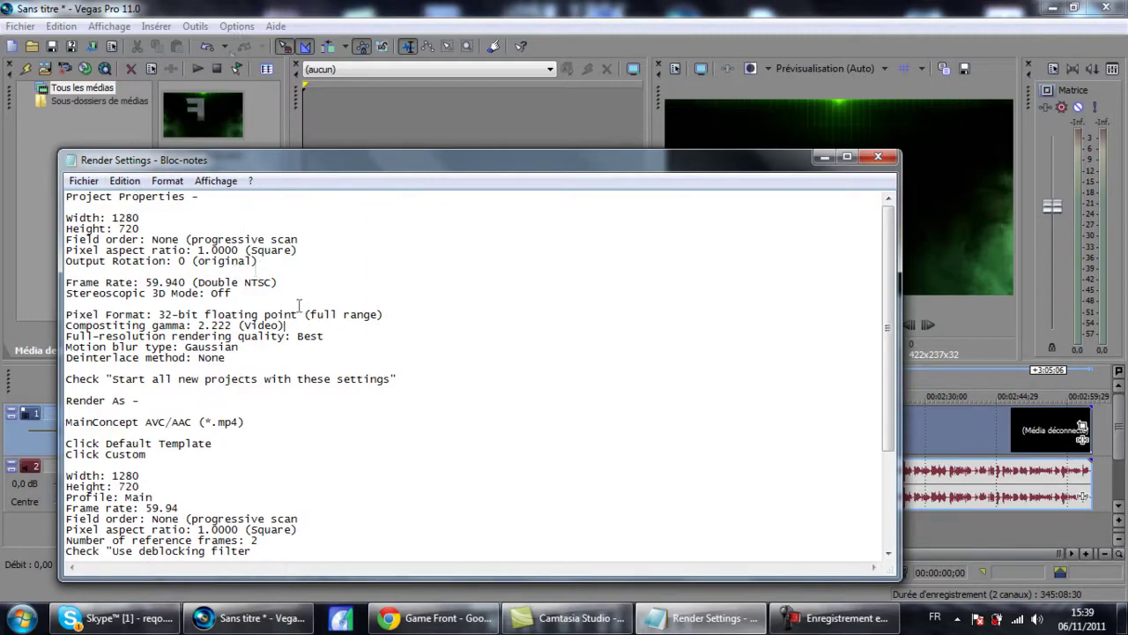
click(828, 618)
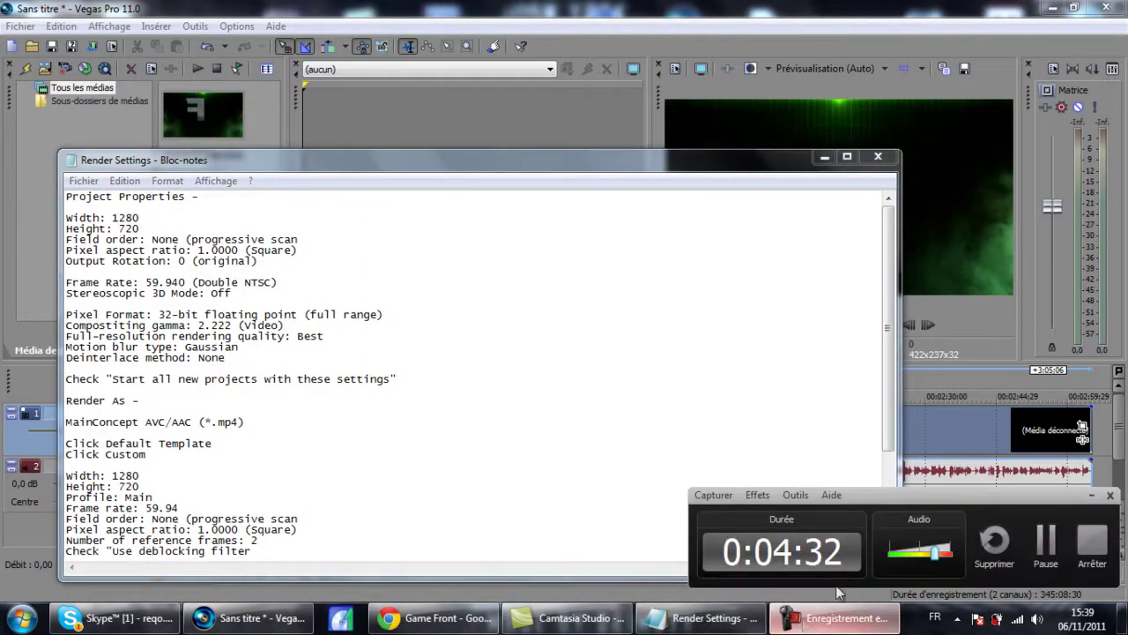